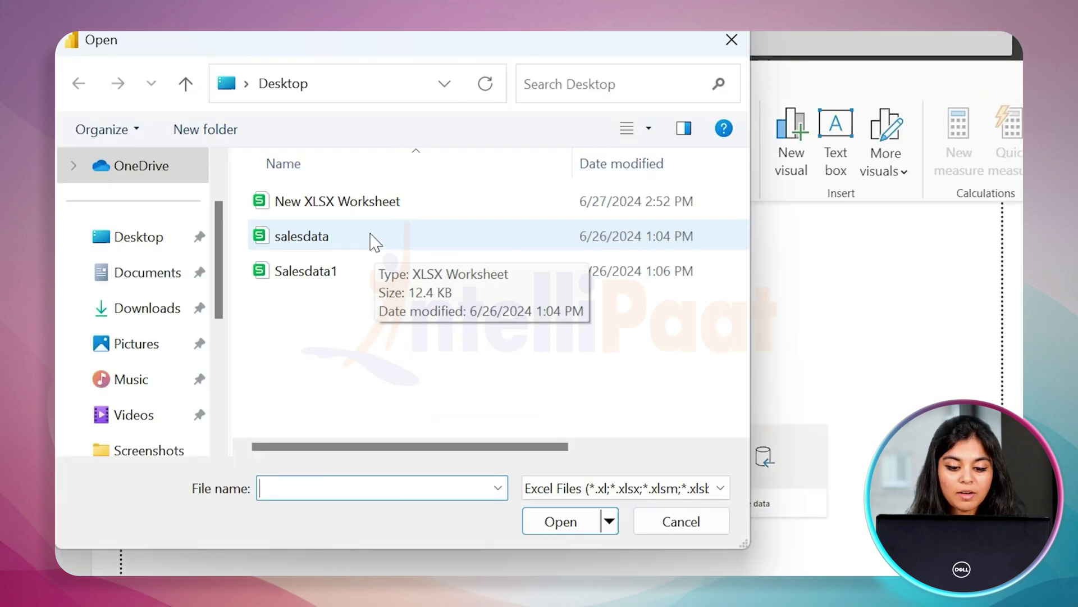
Import Sheet1 of salesdata.xlsx and select the resulting Sales table in the Data pane
left_click(375, 243)
left_click(559, 522)
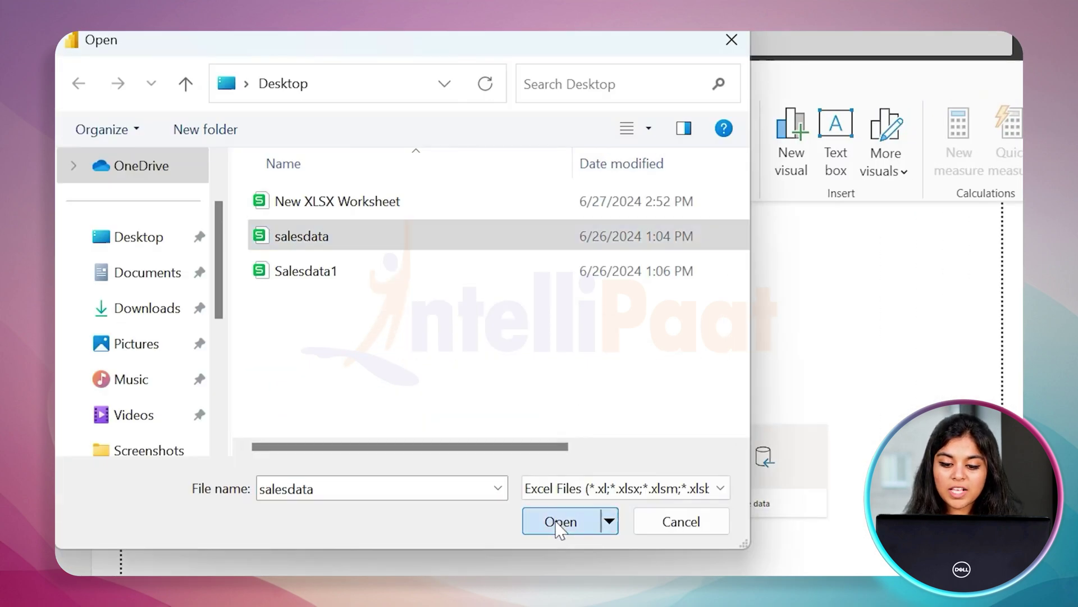
left_click(254, 152)
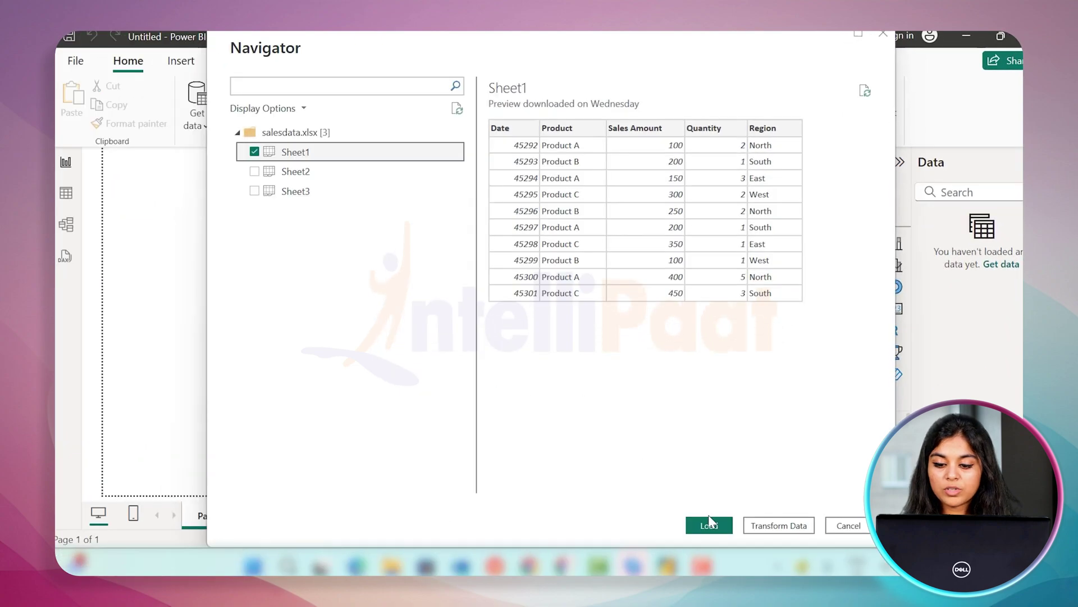
left_click(715, 529)
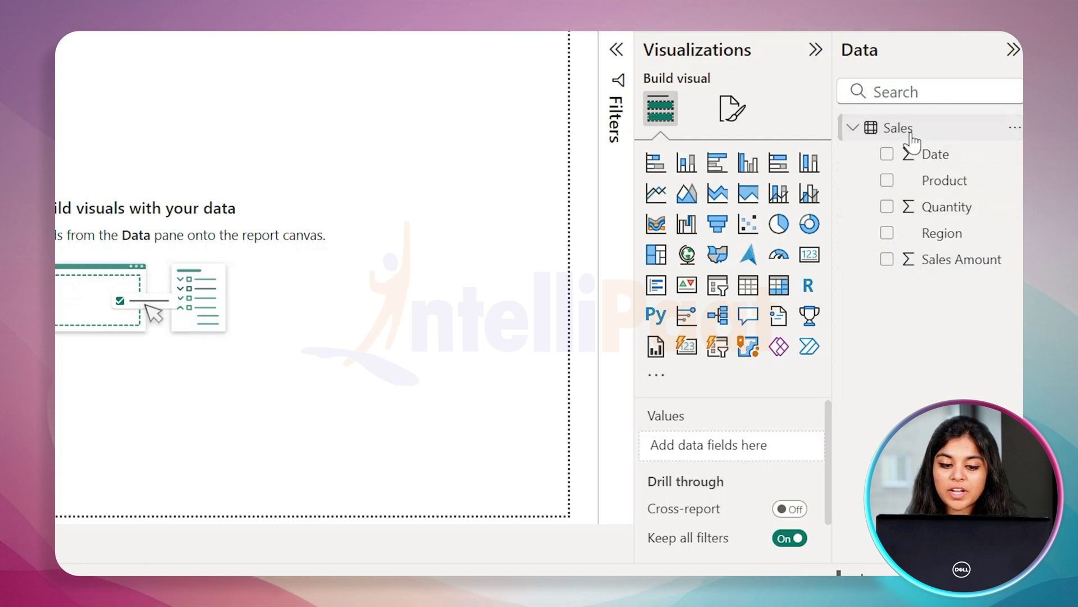
left_click(989, 126)
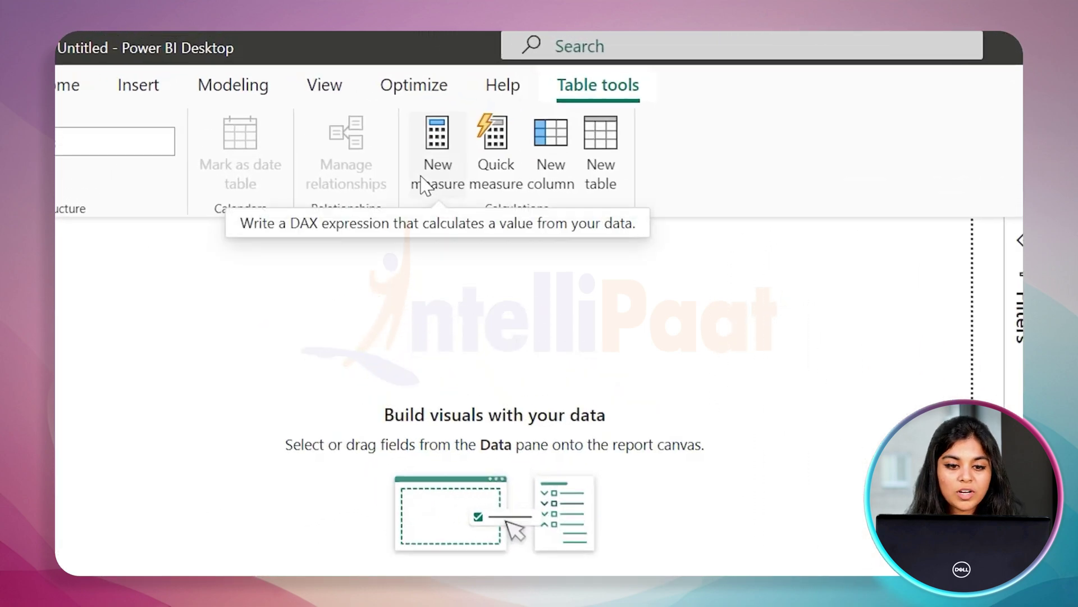
Create the measure Total Sales = SUM(Sales[Sales Amount])
left_click(421, 179)
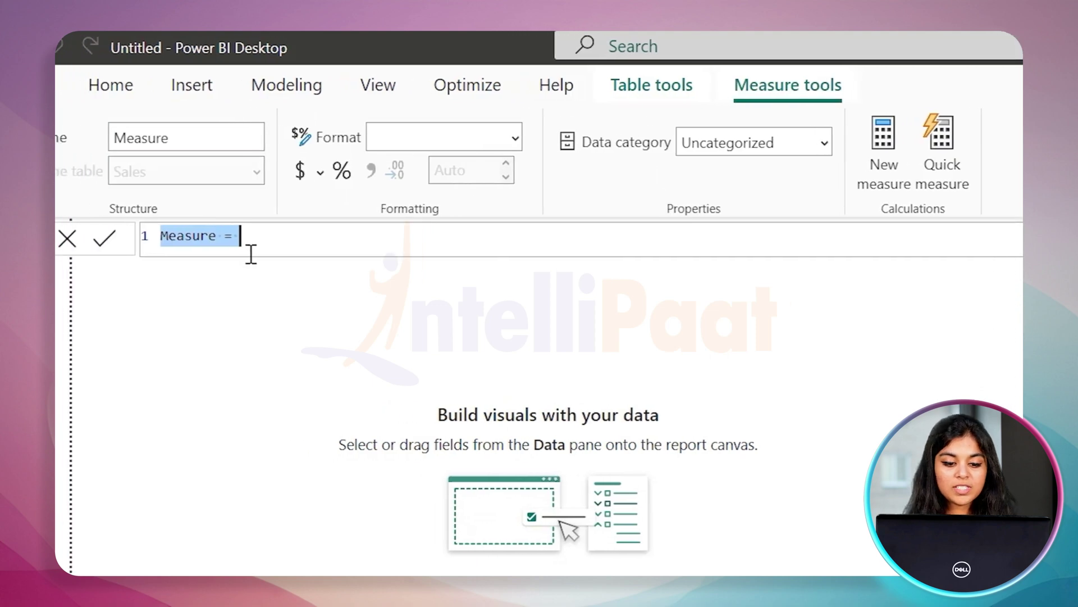
left_click(214, 251)
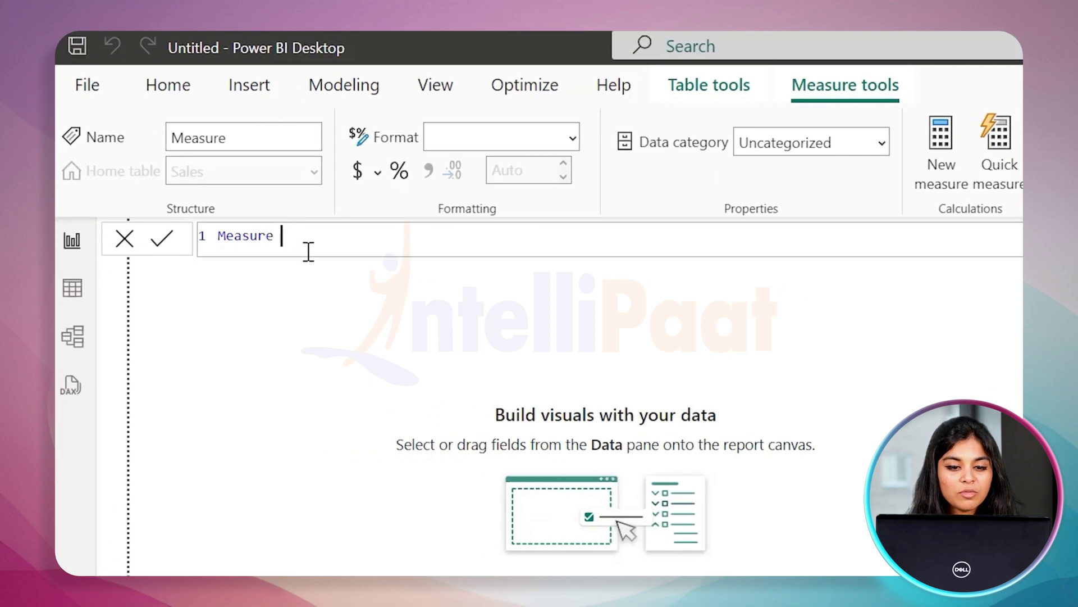
key("BackSpace")
key("BackSpace")
key("BackSpace")
key("BackSpace")
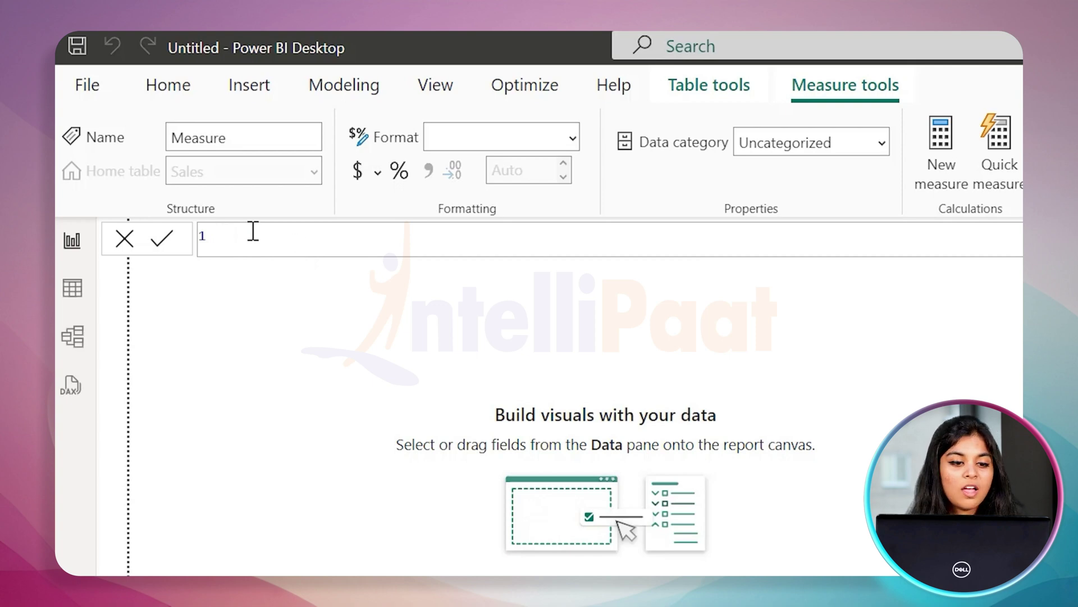
type("Total Sales = SUM(Sales[Sales Amount])")
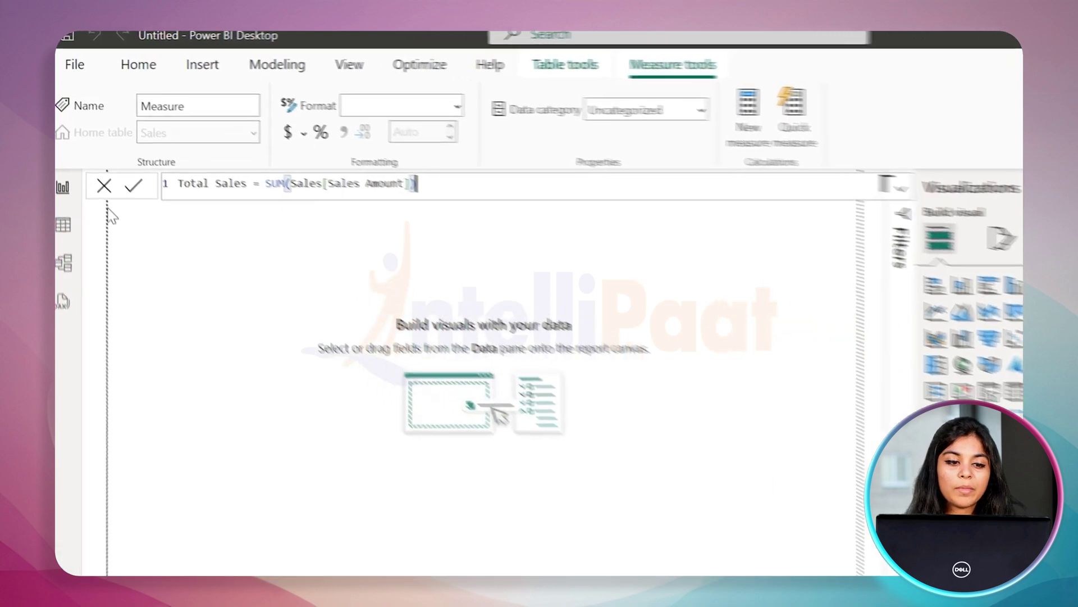
left_click(156, 224)
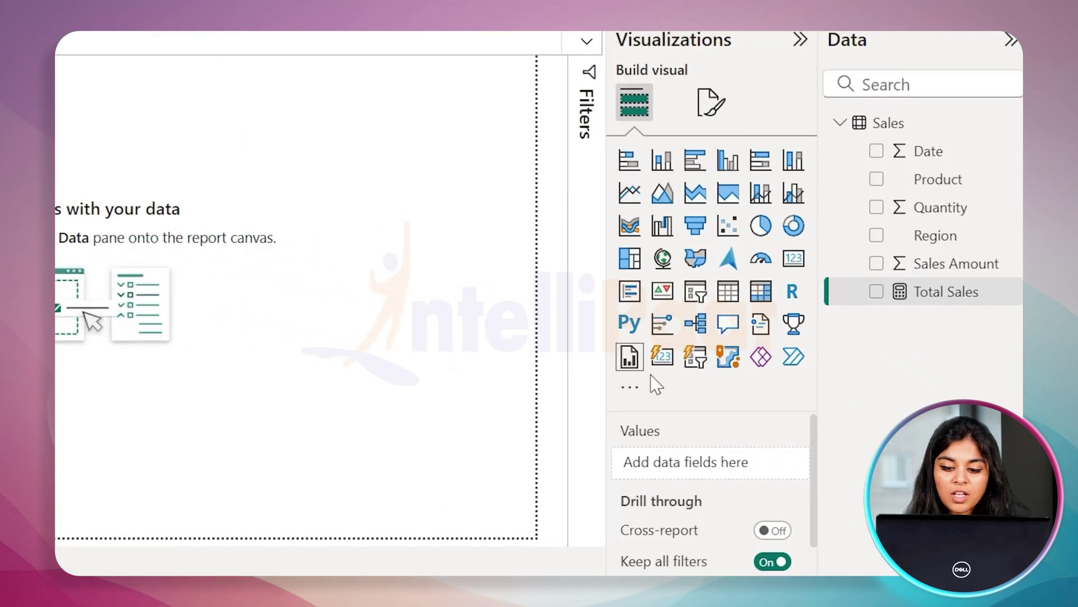
Add a table visual and fill it with Total Sales, showing 2500
left_click(730, 293)
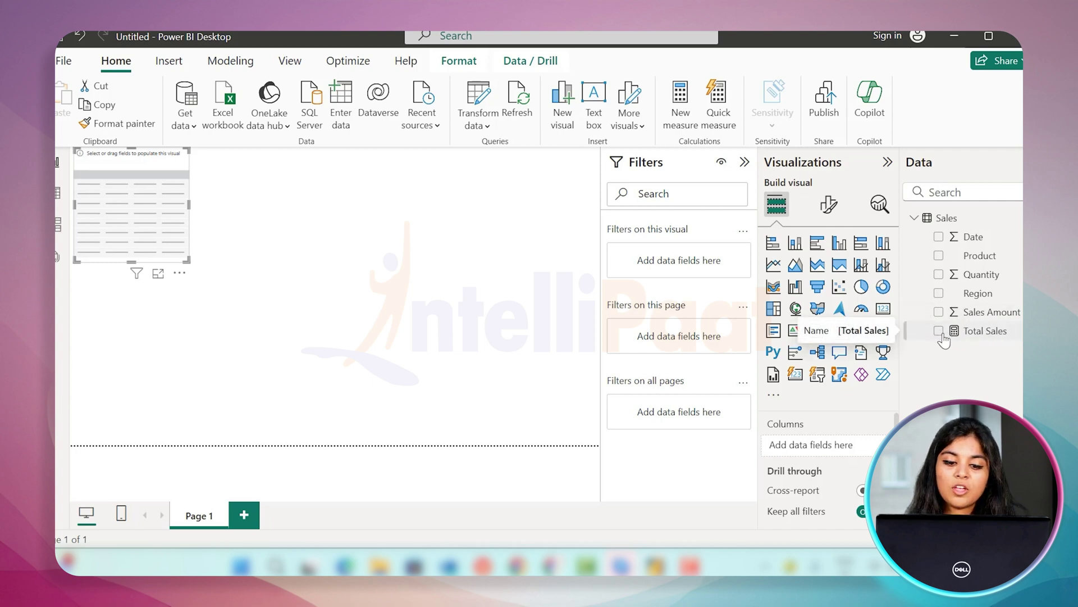
left_click_drag(952, 333, 123, 218)
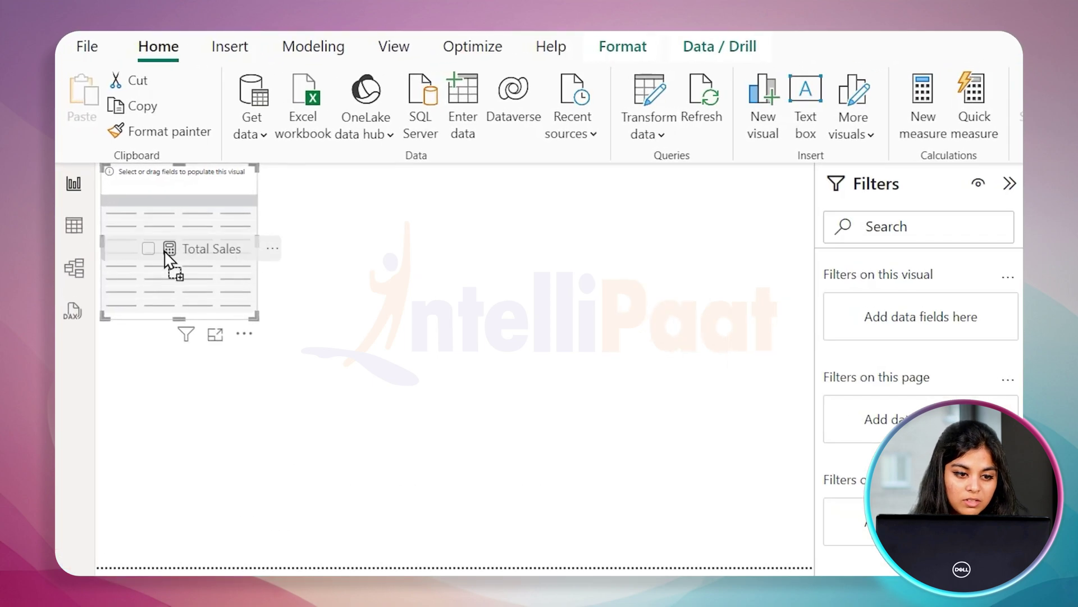
left_click_drag(164, 252, 165, 253)
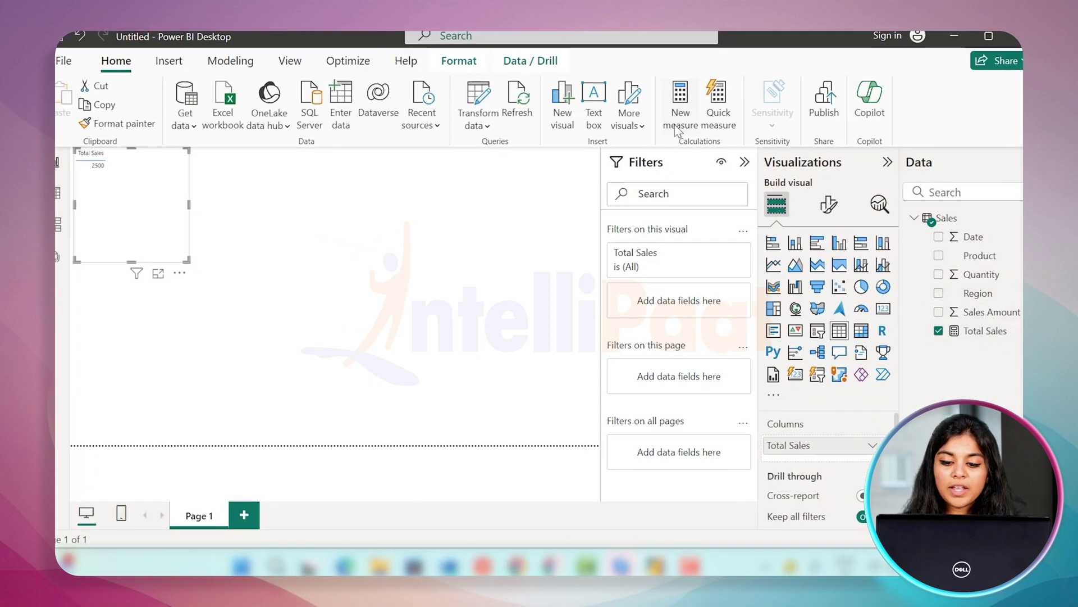
Create the measure Total Quantity = SUM(Sales[Quantity]) and select it in the Data pane
left_click(407, 250)
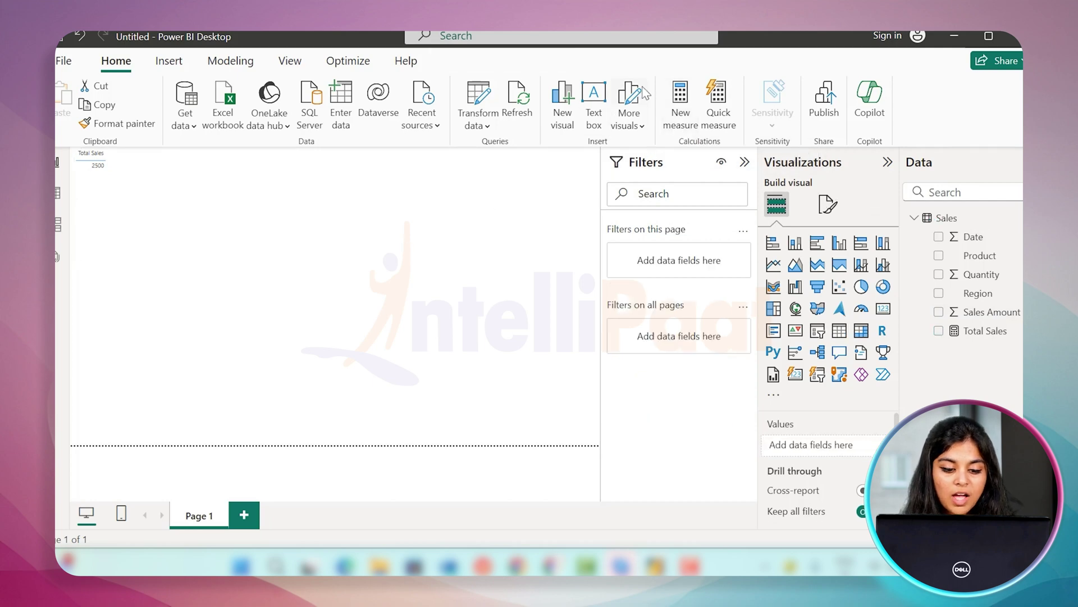
left_click(672, 106)
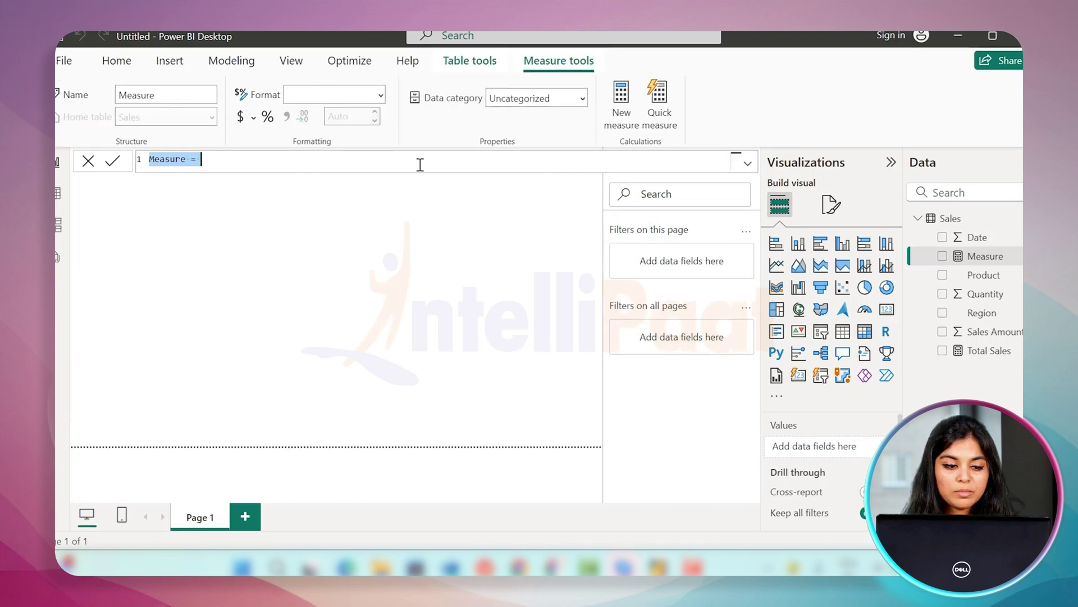
type("Total Quantity = SUM(Sales[Quantity])")
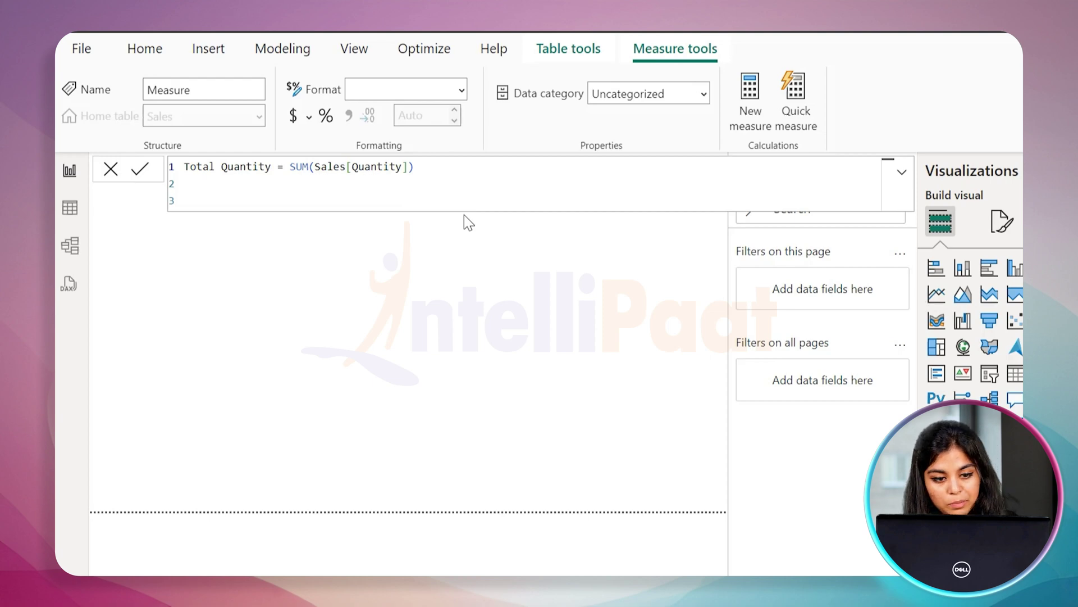
left_click(141, 169)
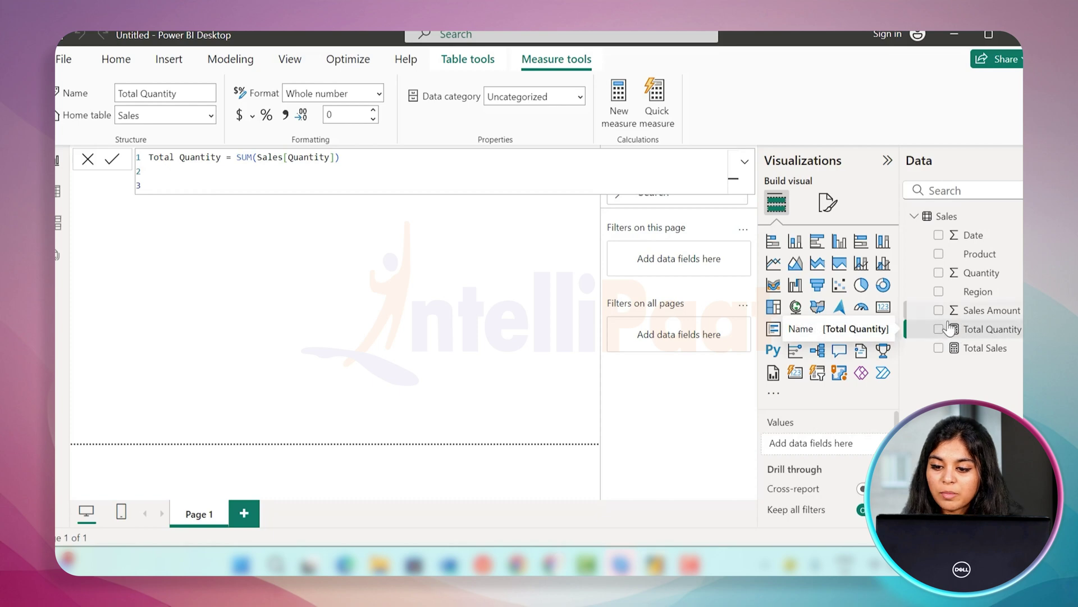
left_click(929, 326)
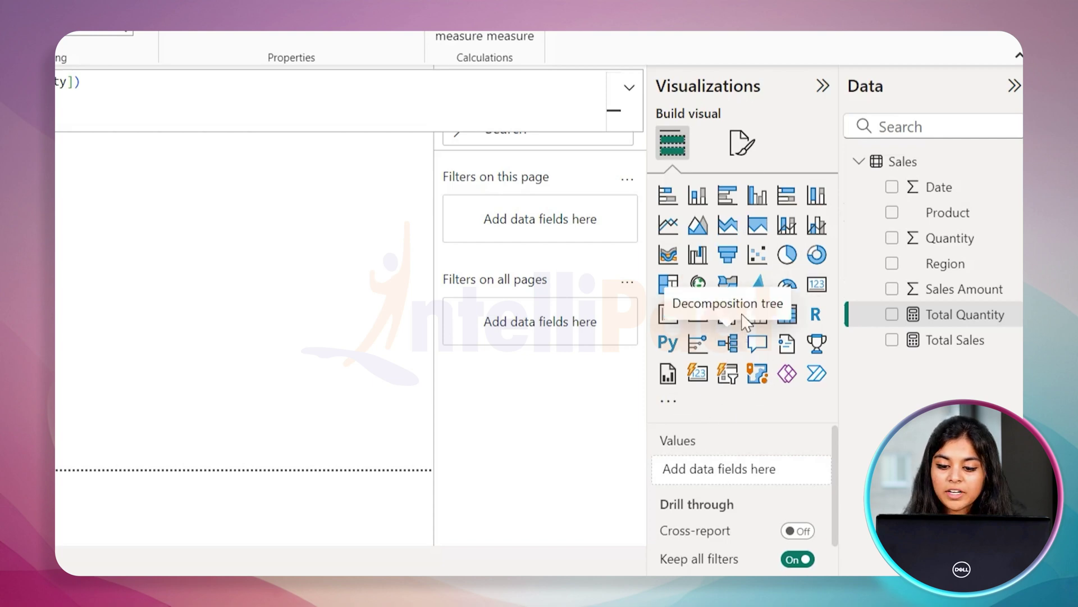
Display Total Quantity in a gauge visual reading 21 on a 0–42 scale
left_click(786, 318)
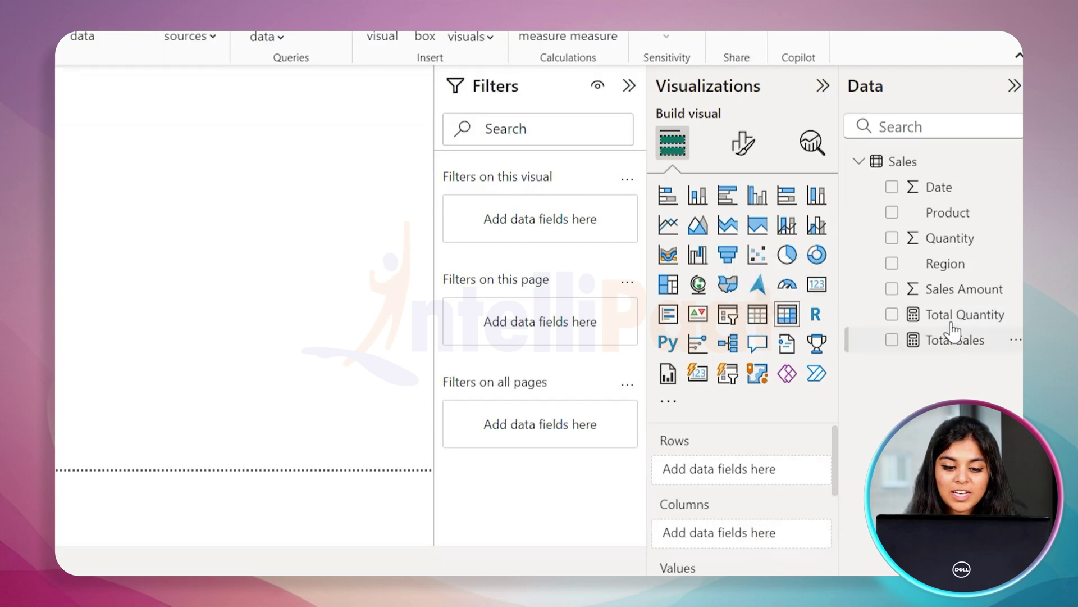
left_click_drag(950, 316, 56, 290)
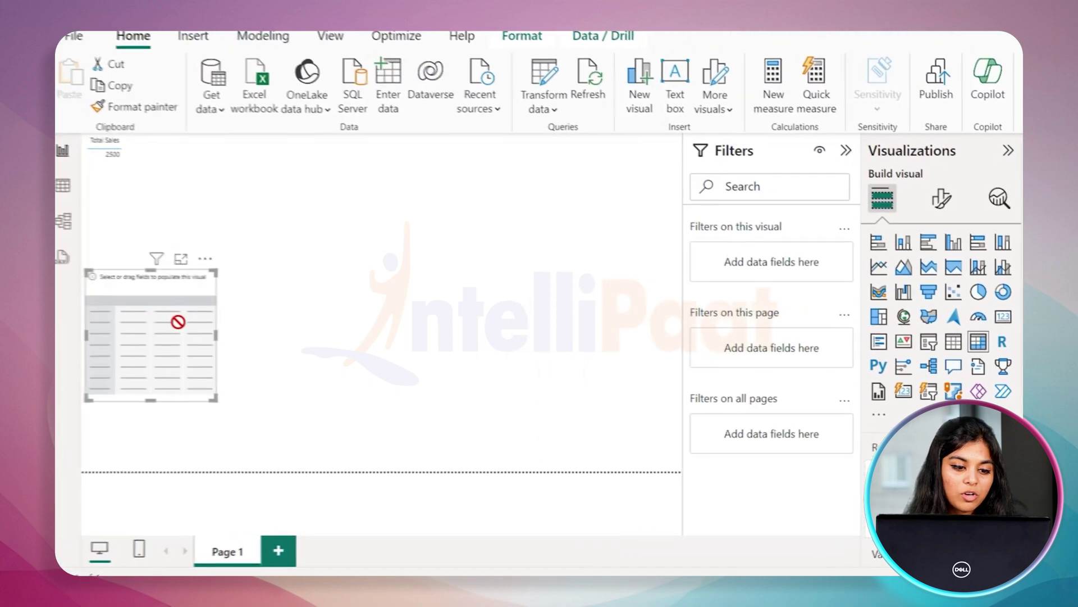
left_click_drag(178, 322, 180, 320)
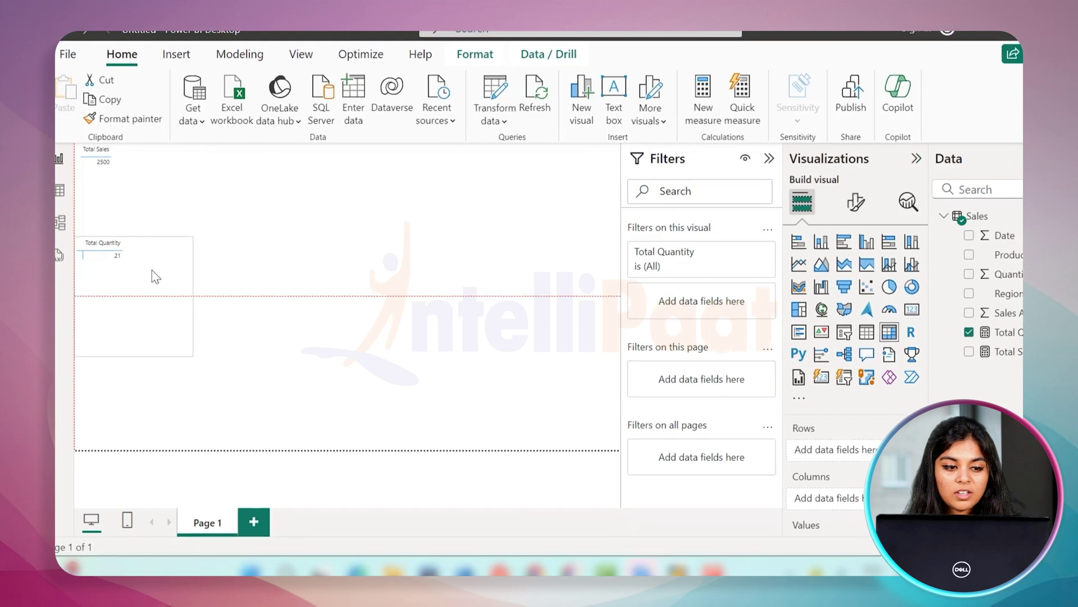
left_click(142, 241)
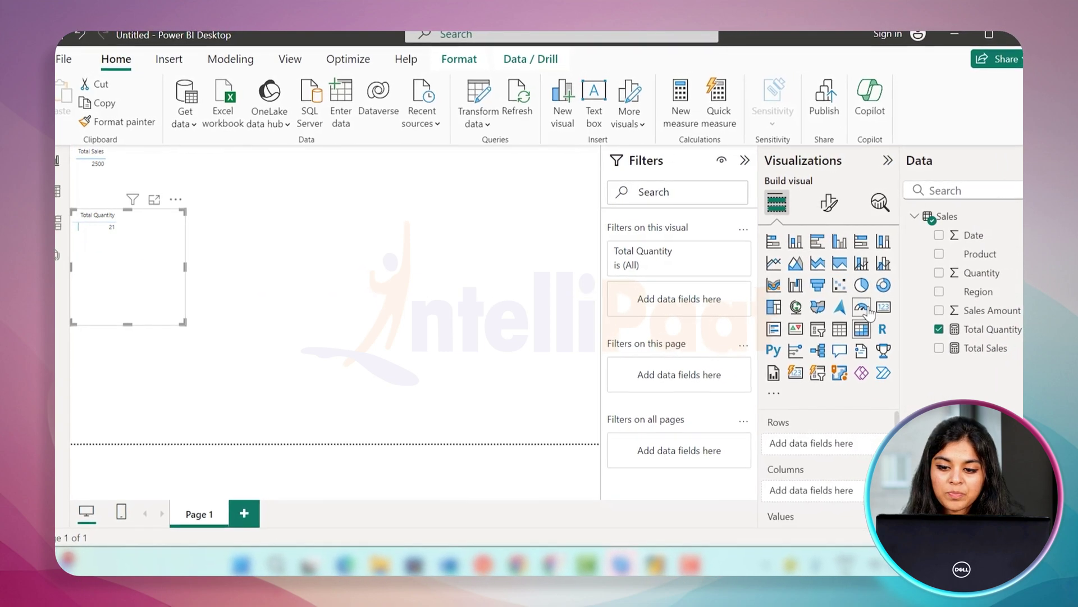
left_click(864, 309)
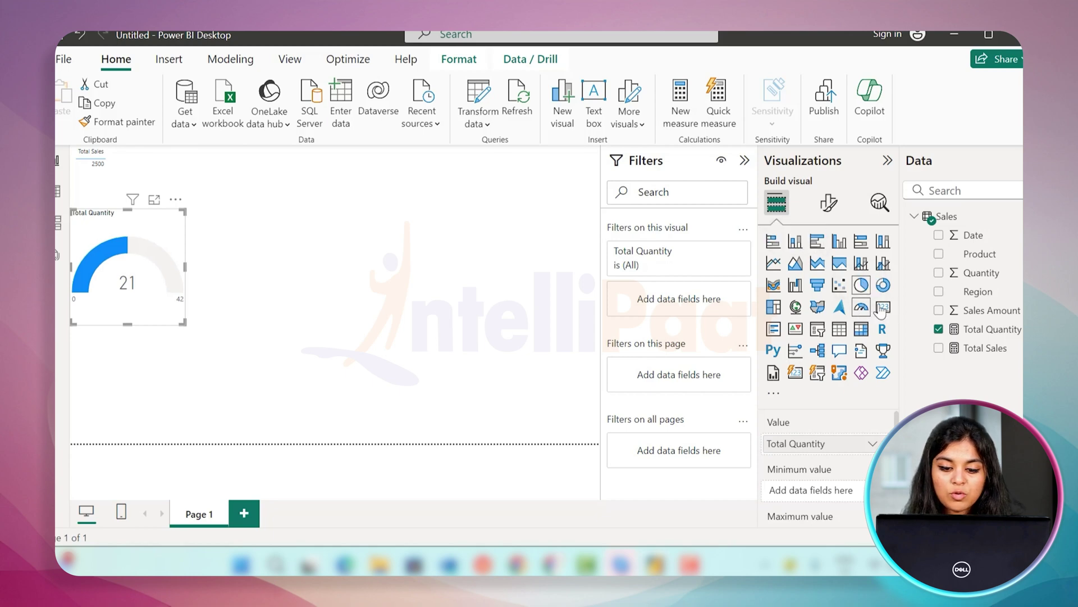
left_click(310, 351)
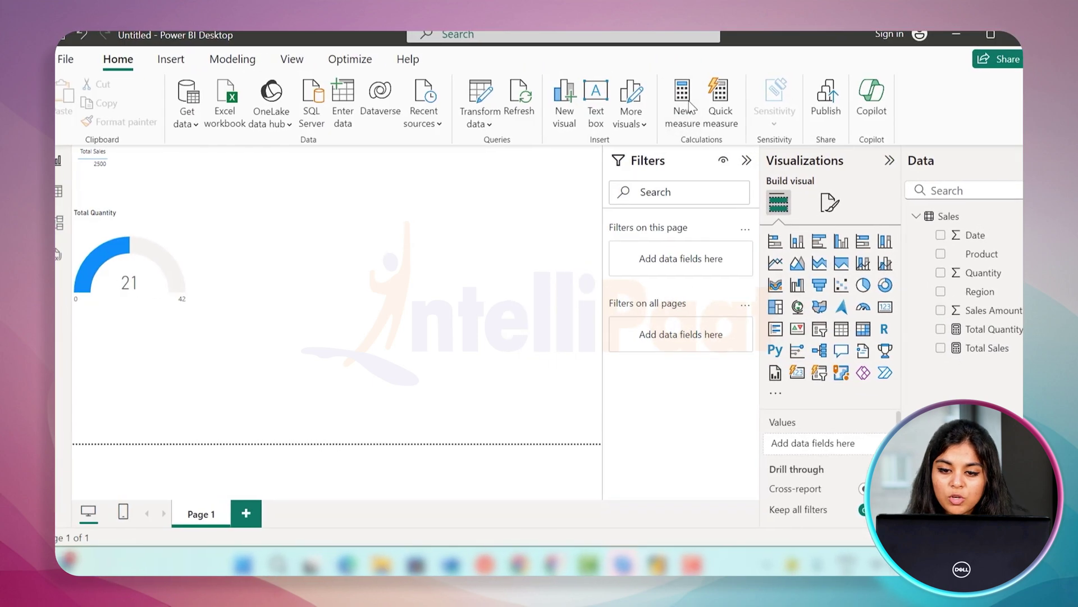
Create Average Sales per Day = [Total Sales] / DISTINCTCOUNT(Sales[Date])
left_click(694, 107)
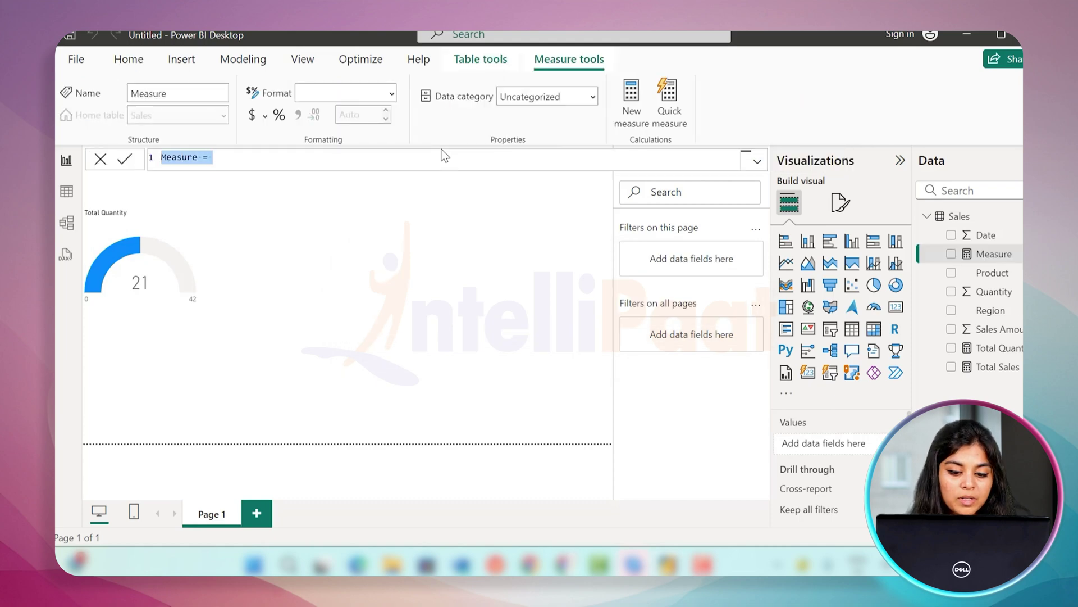
type("Average Sales per Day = [Total Sales] / DISTINCTCOUNT(Sales[Date])")
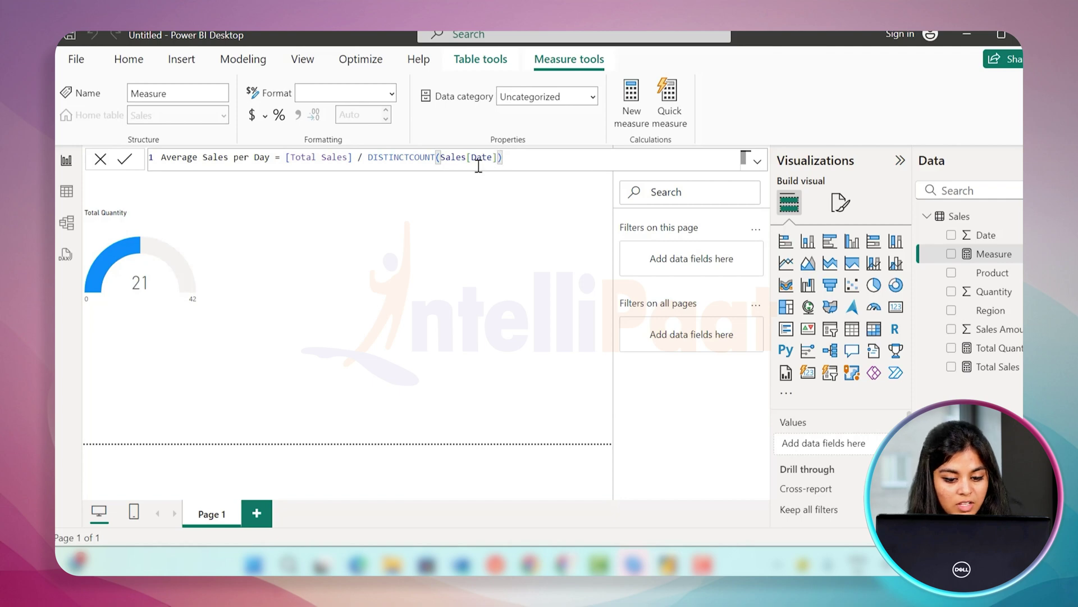
key("Return")
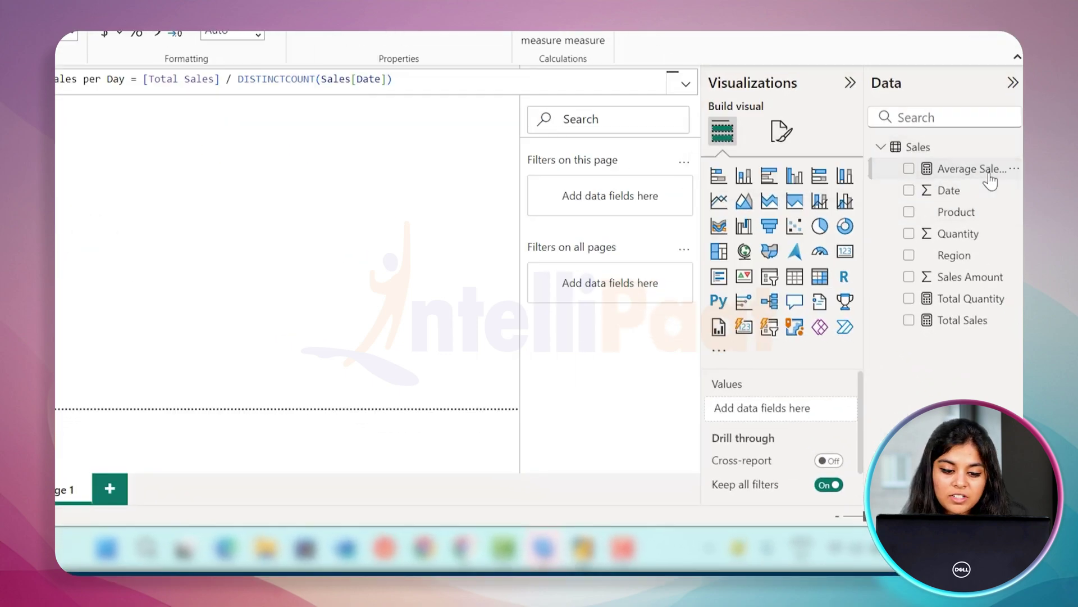
left_click(1002, 175)
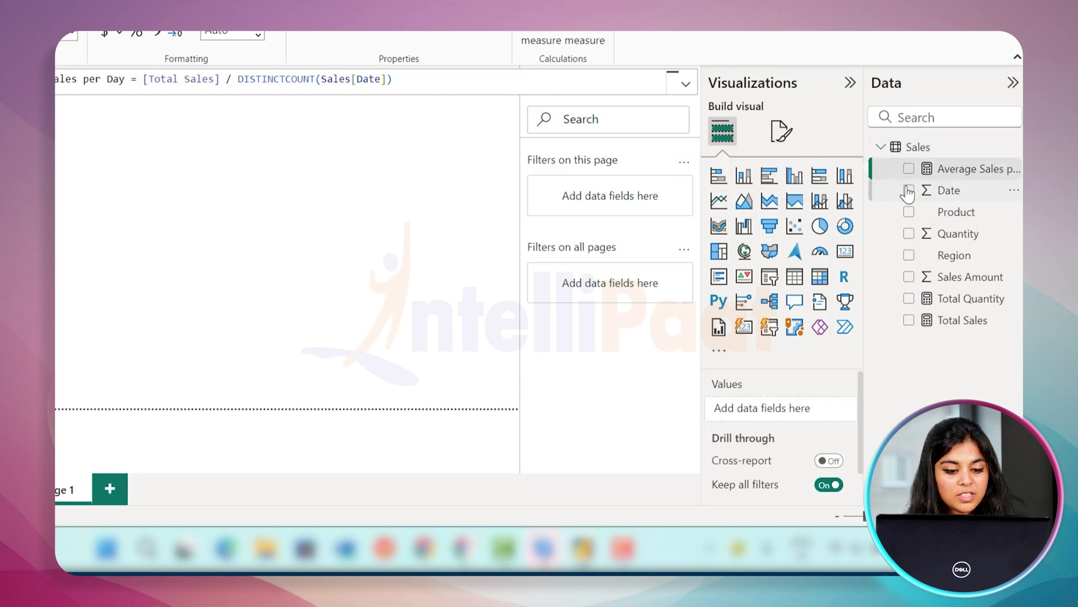
Build a clustered column chart of Average Sales per Day across South, East, North and West
left_click(793, 177)
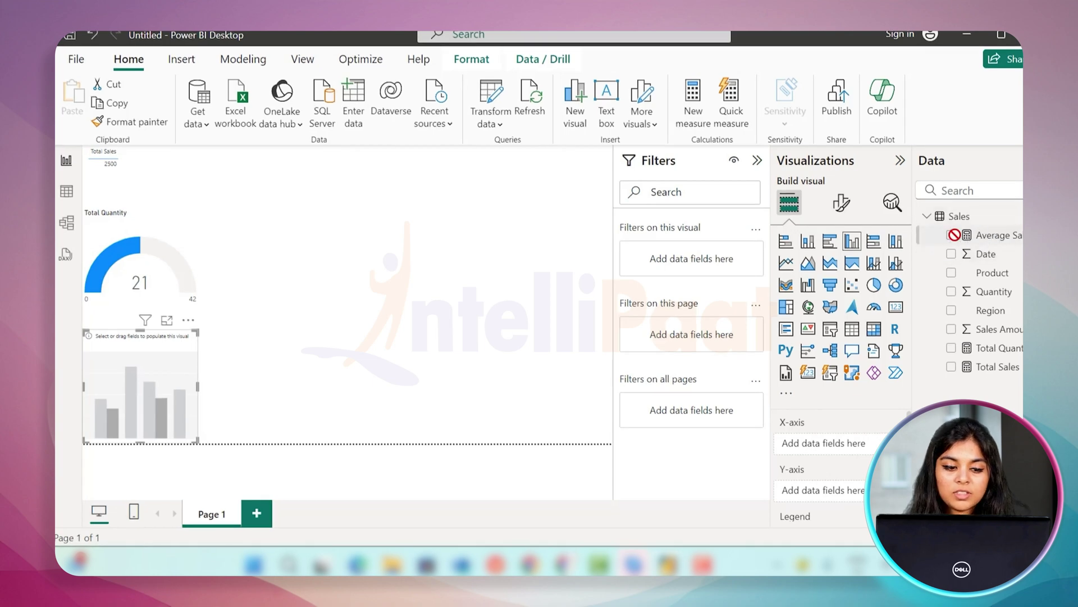
left_click_drag(992, 235, 167, 393)
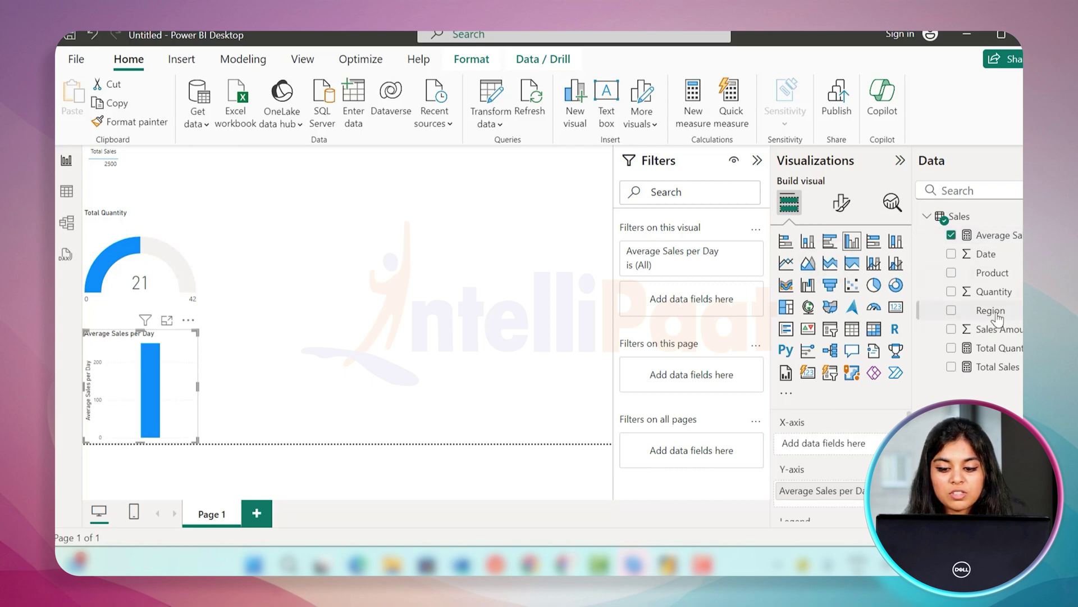
left_click_drag(998, 319, 146, 414)
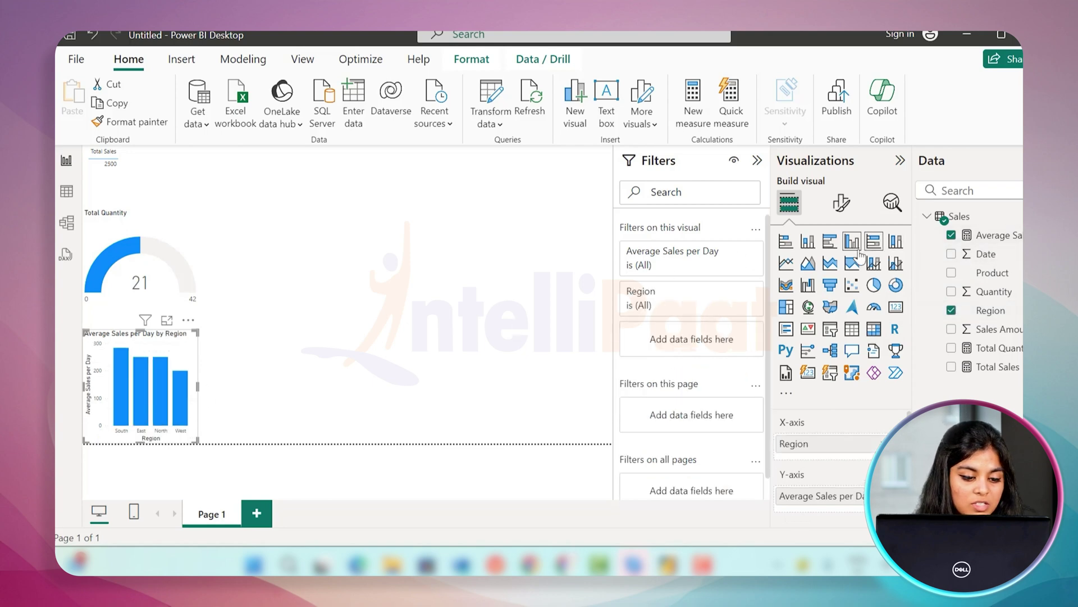
left_click(427, 425)
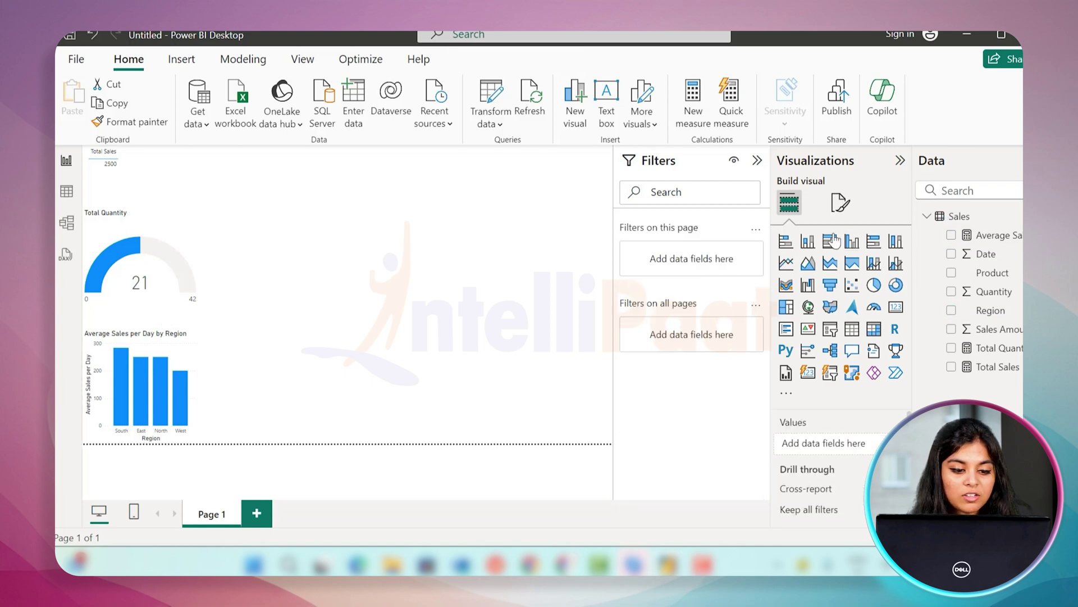
Add a second column chart plotting Average Sales per Day for each Product
left_click(830, 240)
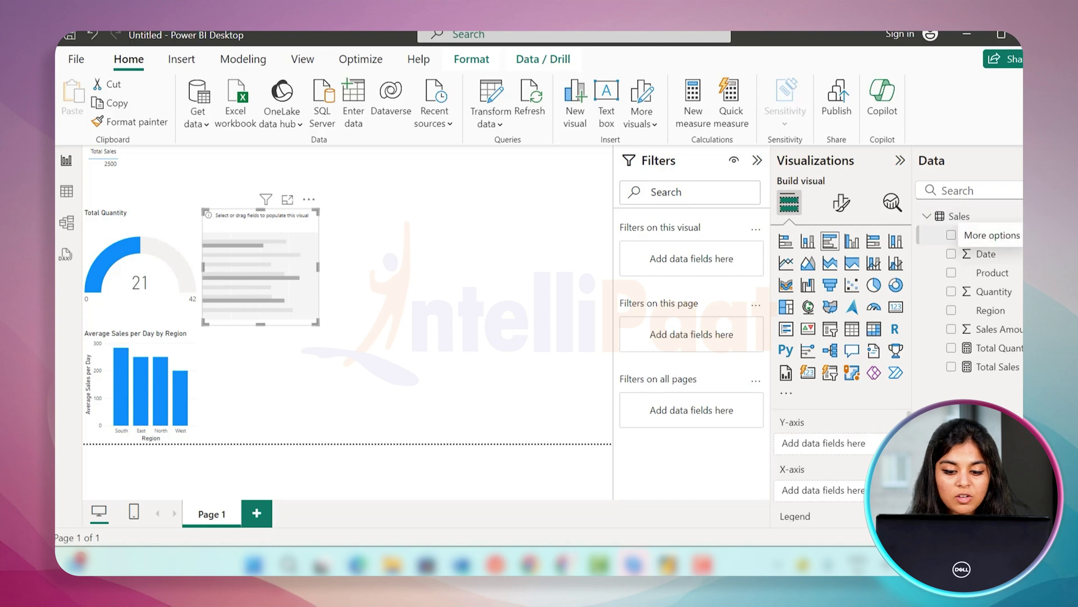
left_click_drag(989, 236, 346, 299)
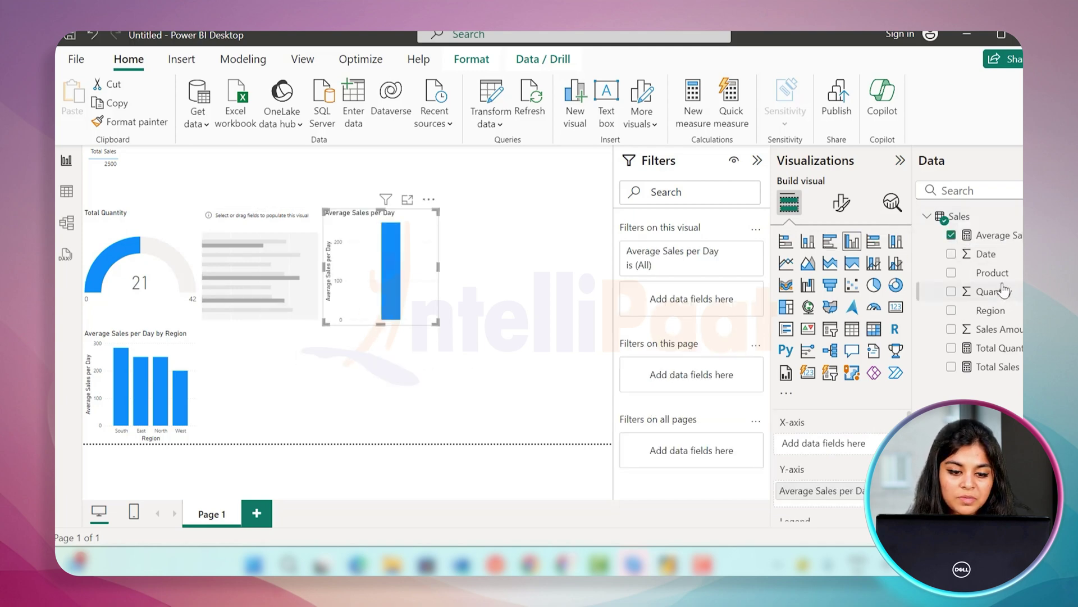
left_click_drag(999, 278, 363, 278)
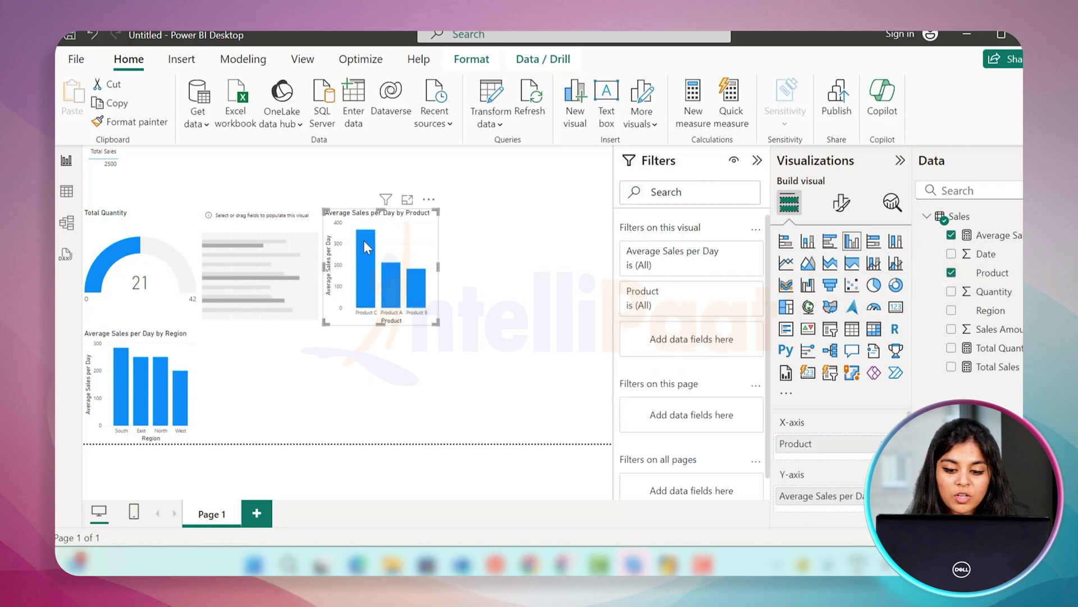
left_click(423, 381)
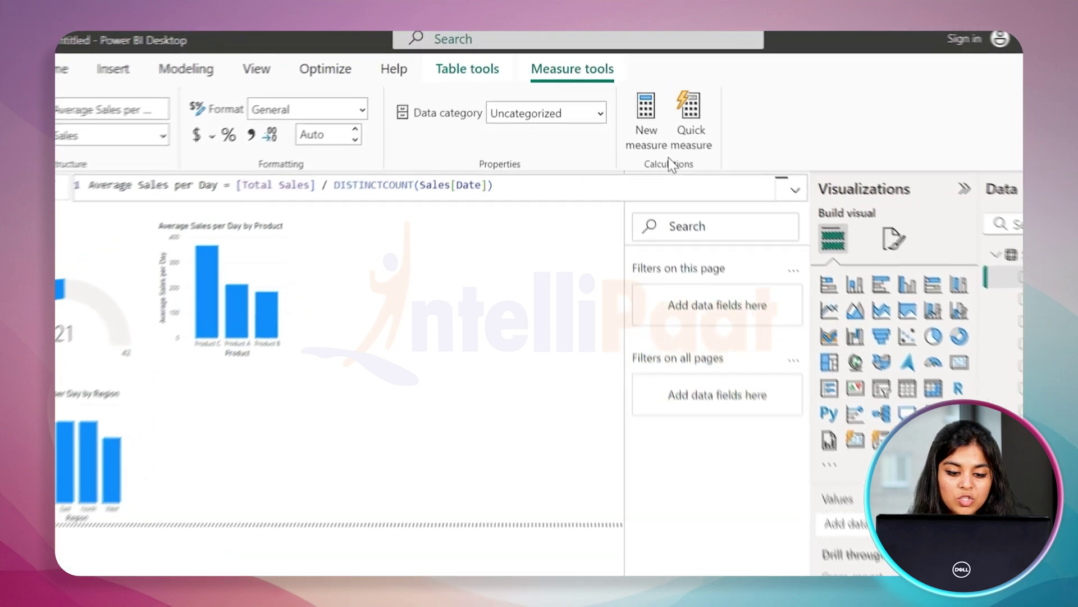
left_click(129, 213)
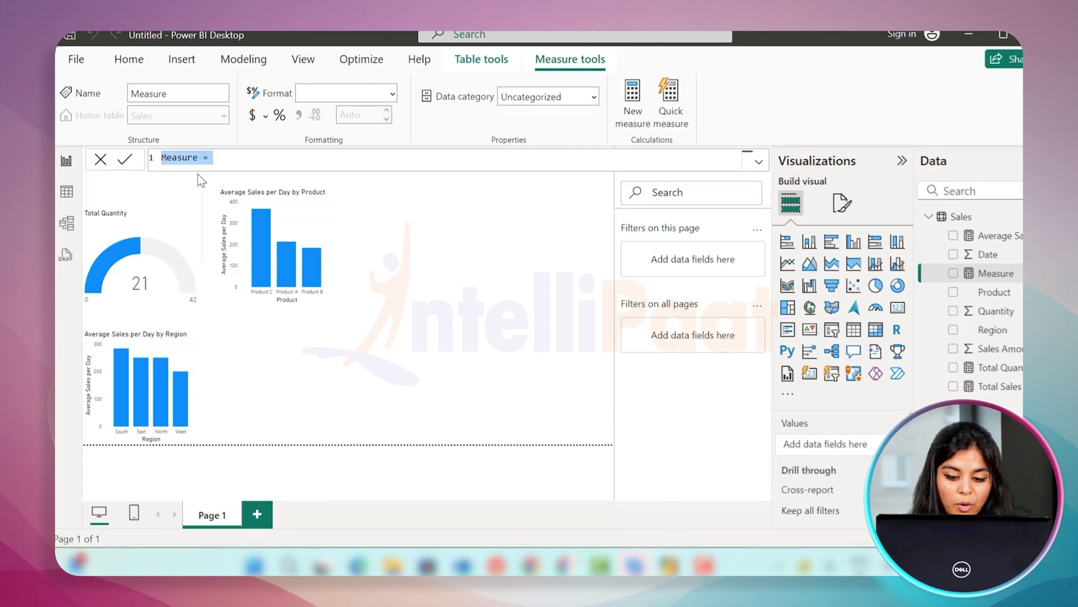
Replace the placeholder with the Sales Growth formula using DATEADD(Sales[Date], -1, DAY)
key("BackSpace")
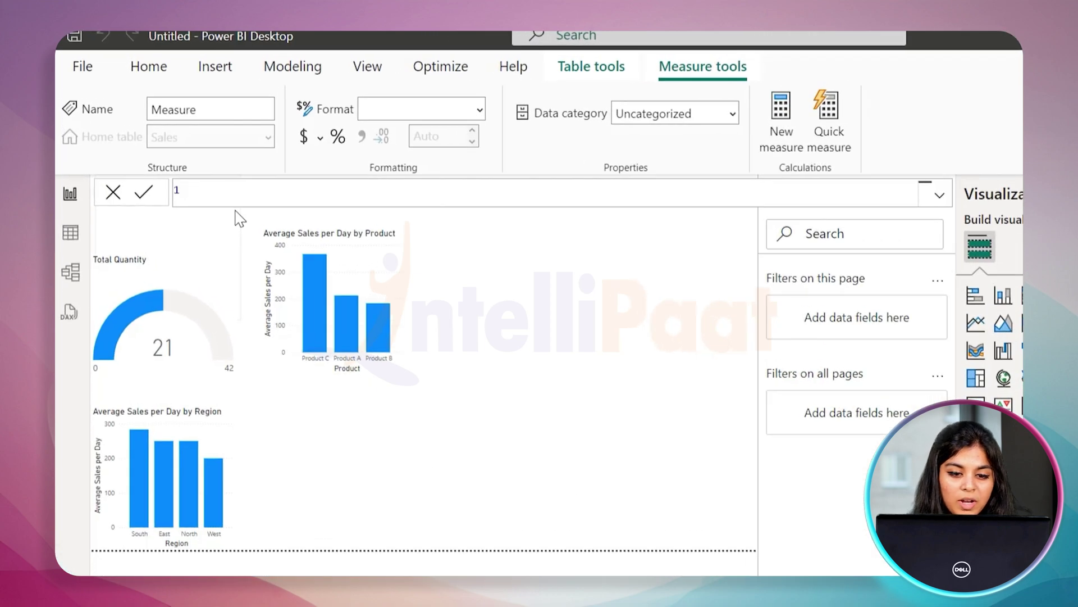
type("Sales Growth = VAR PreviousSales = CALCULATE([Total Sales], DATEADD(Sales[Date], -1, DAY)) RETURN ([Total Sales] - PreviousSales) / PreviousSales")
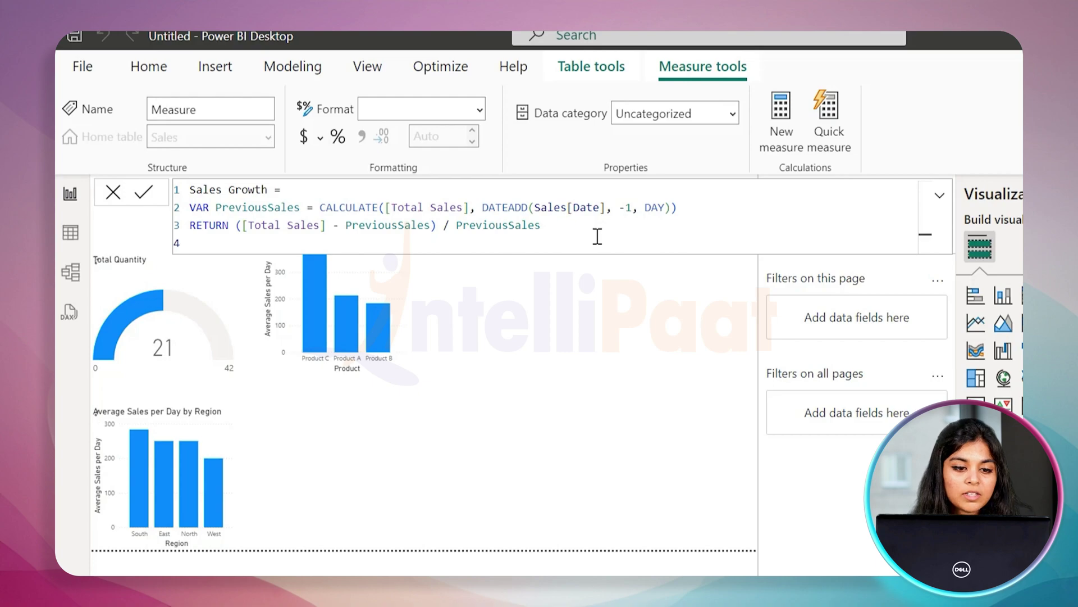
key("Return")
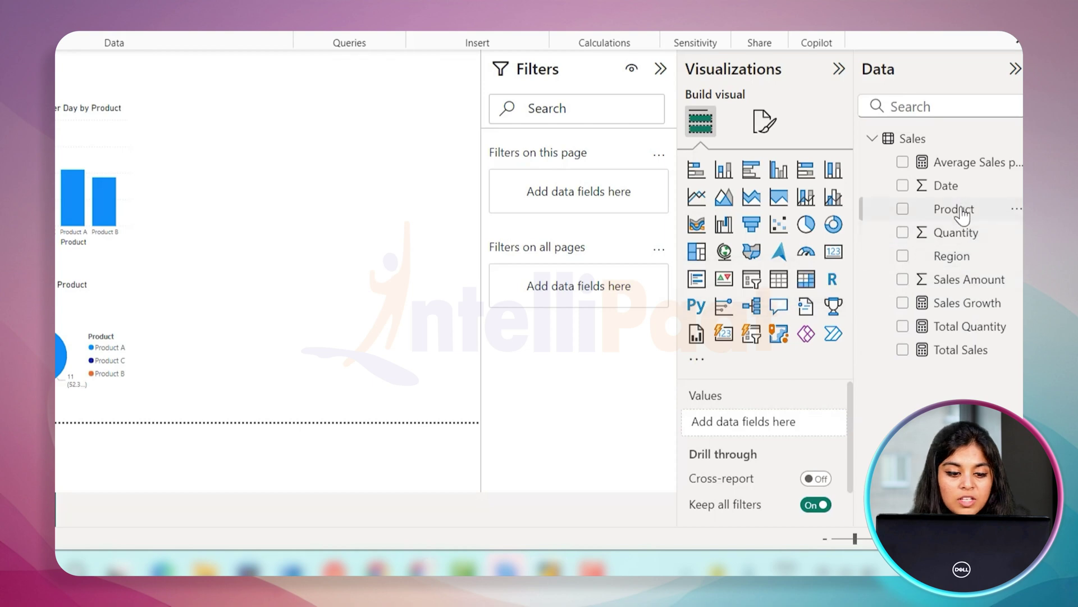
Add Product and Region list visuals, then filter the page to Product A
left_click_drag(962, 212, 309, 152)
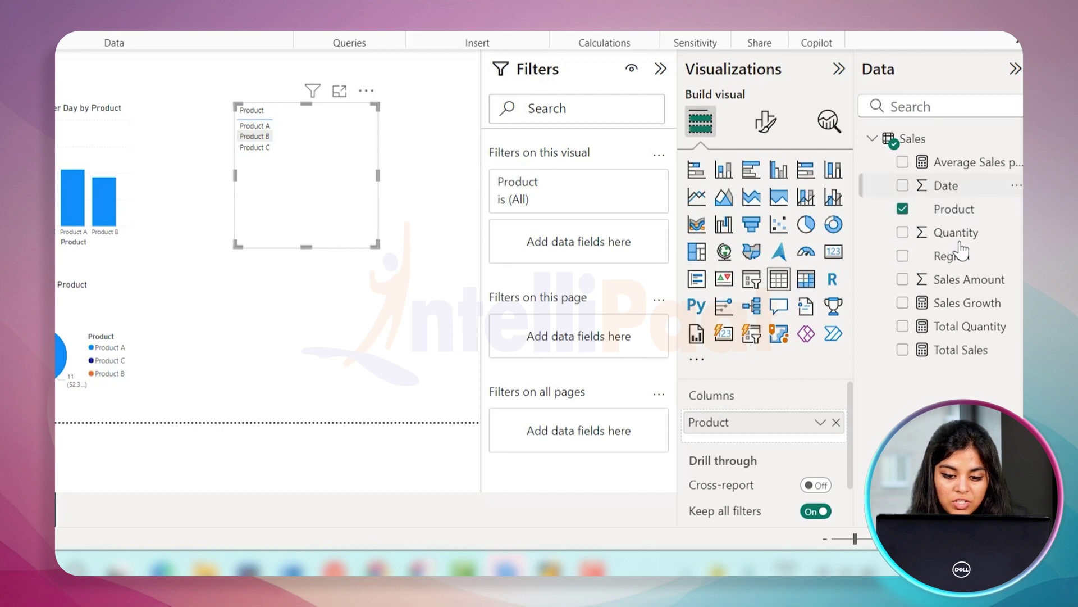
left_click_drag(955, 256, 349, 294)
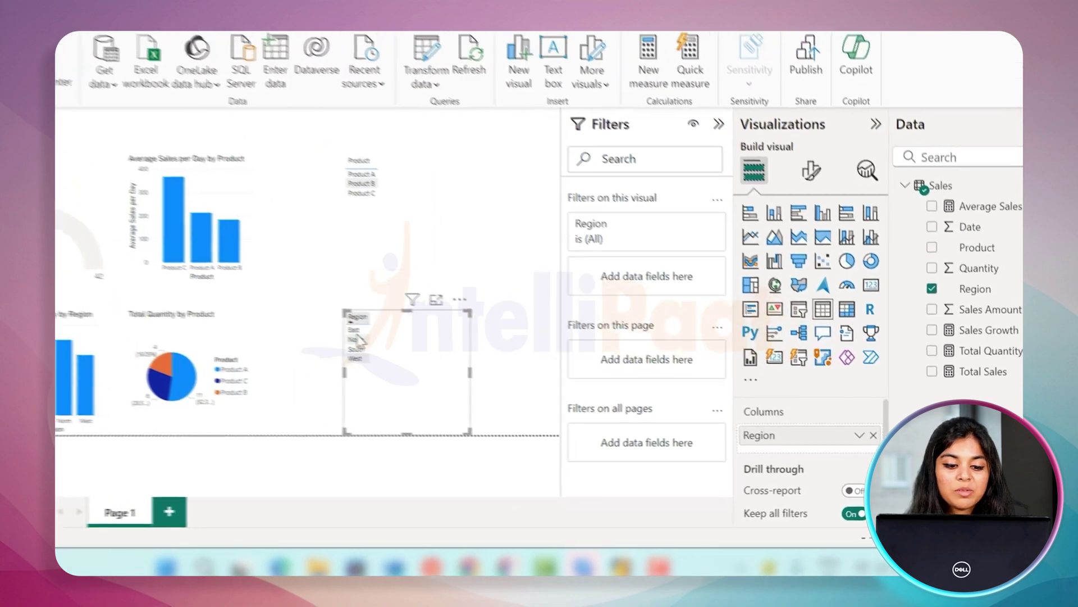
left_click(438, 207)
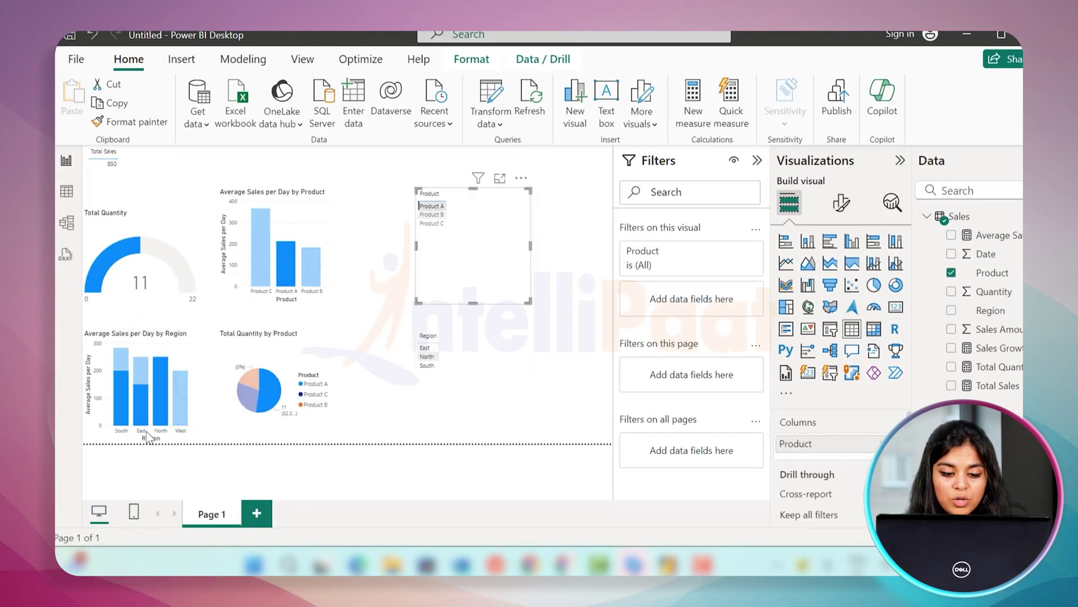